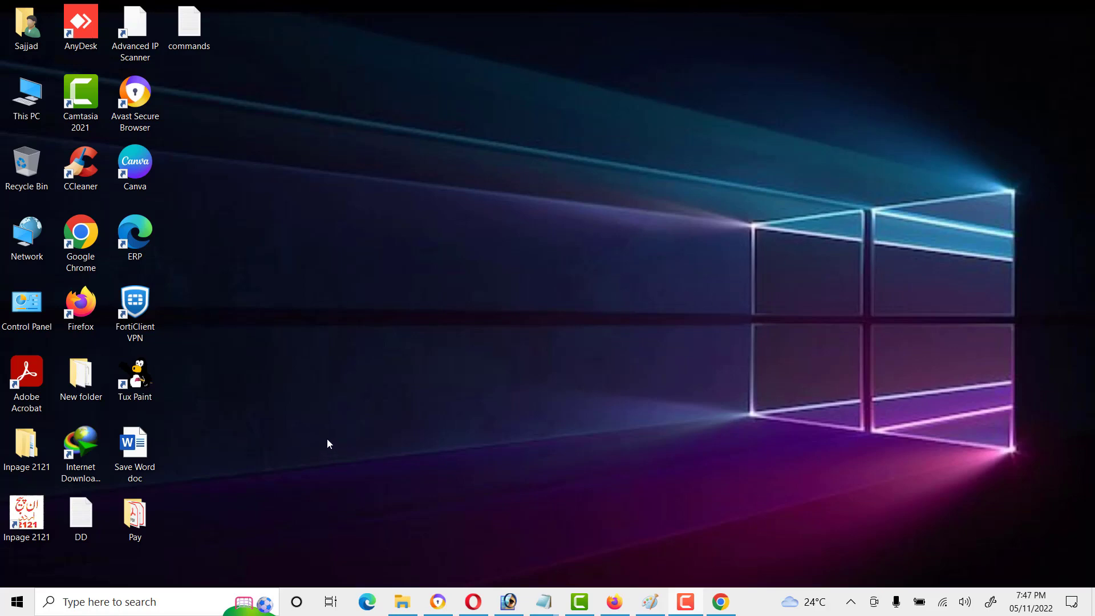
Launch Word from the Start menu's Office folder and create a blank document
{"action": "left_click", "coordinate": [15, 605]}
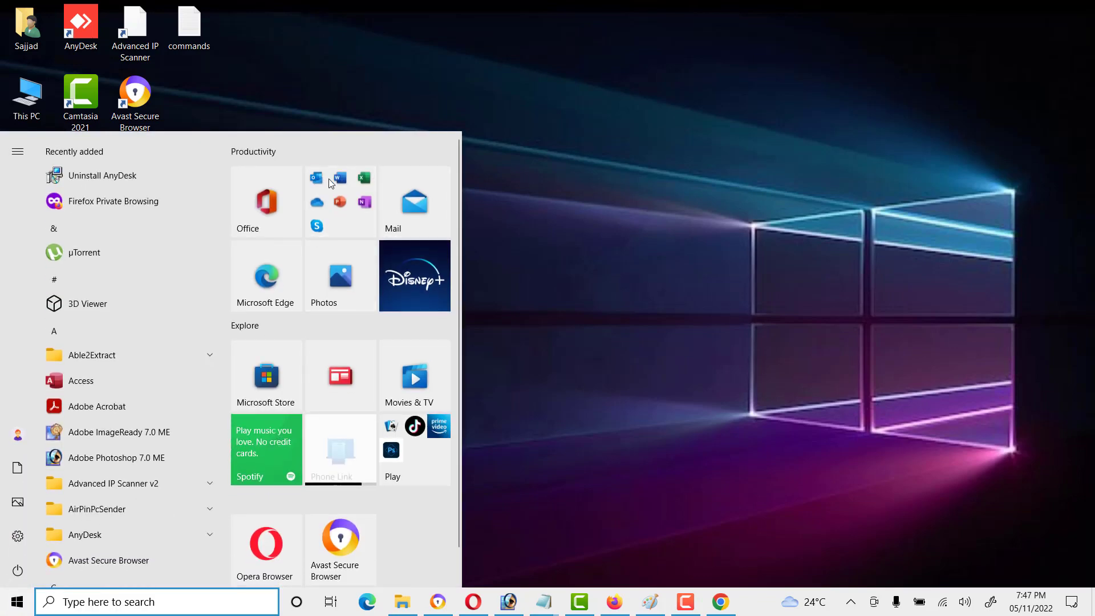
{"action": "left_click", "coordinate": [344, 194]}
{"action": "left_click", "coordinate": [341, 294]}
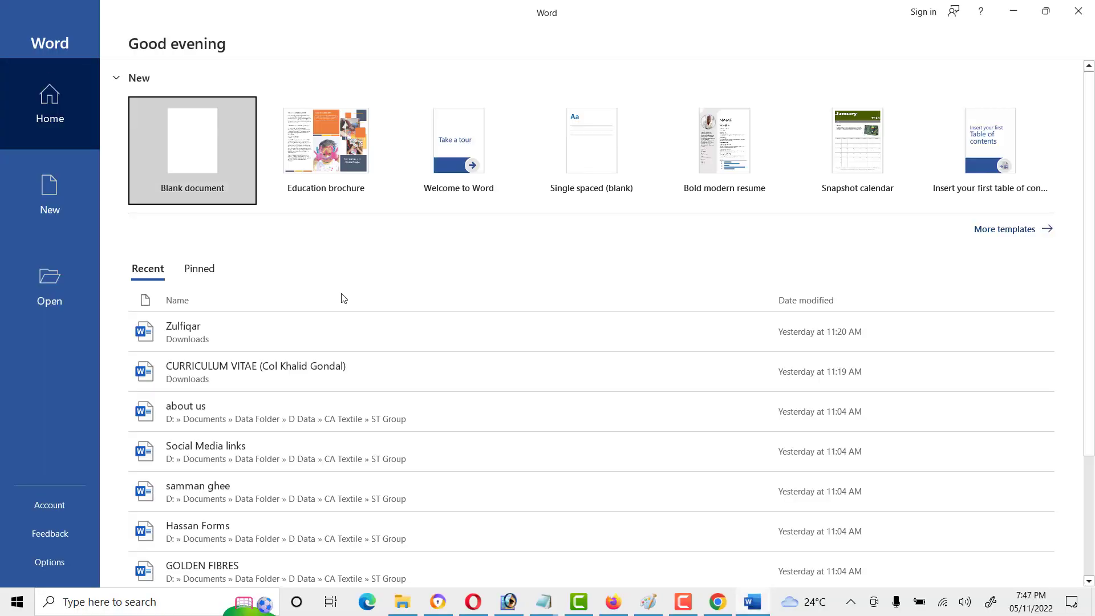
{"action": "left_click", "coordinate": [171, 138]}
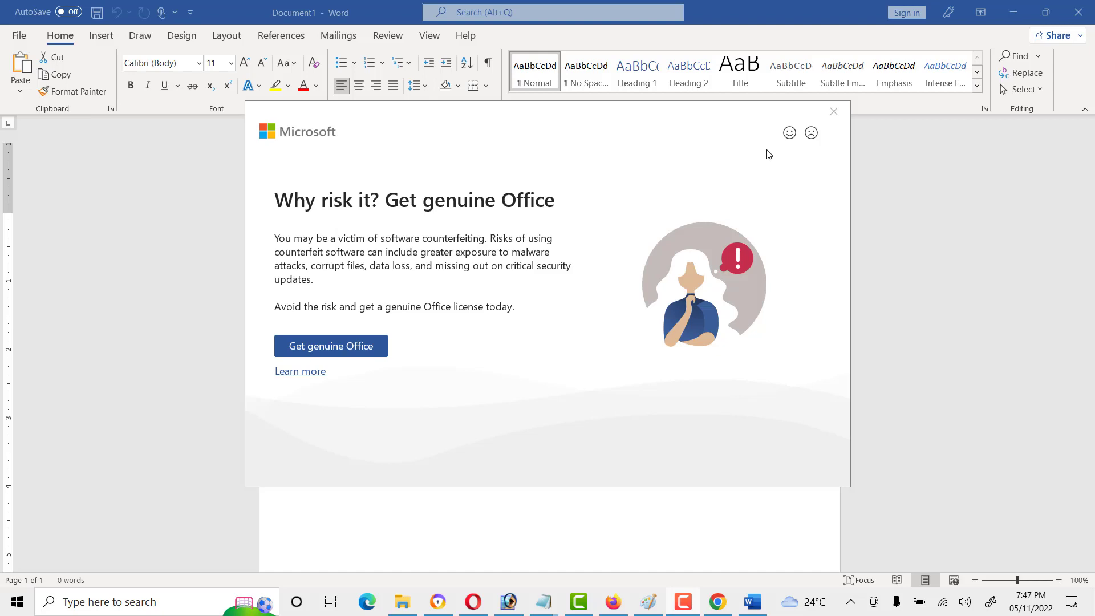
Close the 'Why risk it? Get genuine Office' popup over the document
{"action": "left_click", "coordinate": [832, 111]}
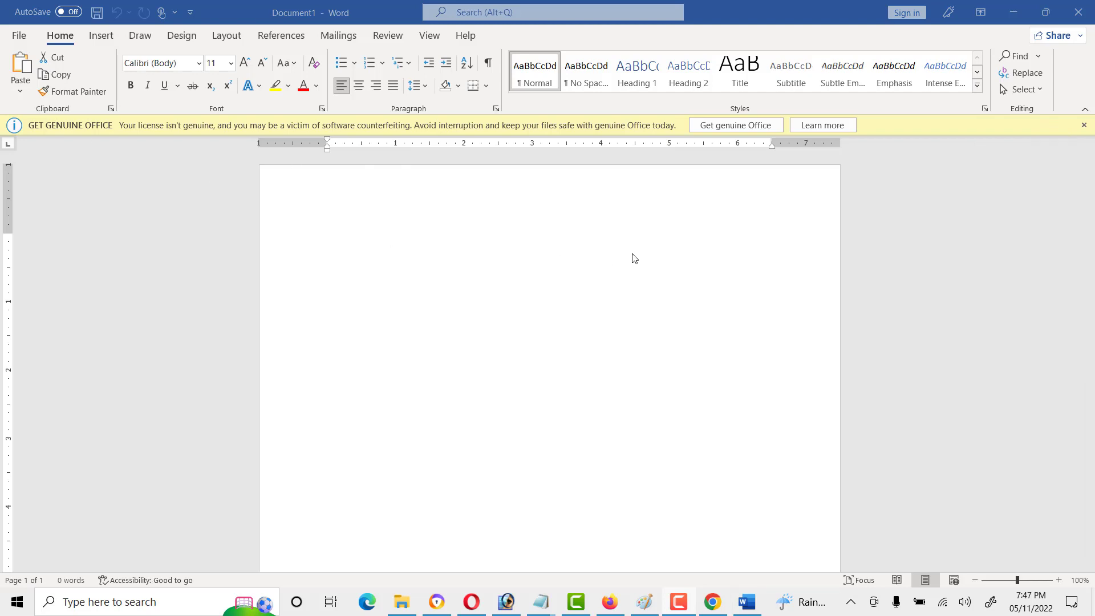
Open Word Options from File and display its Privacy Settings
{"action": "left_click", "coordinate": [20, 38]}
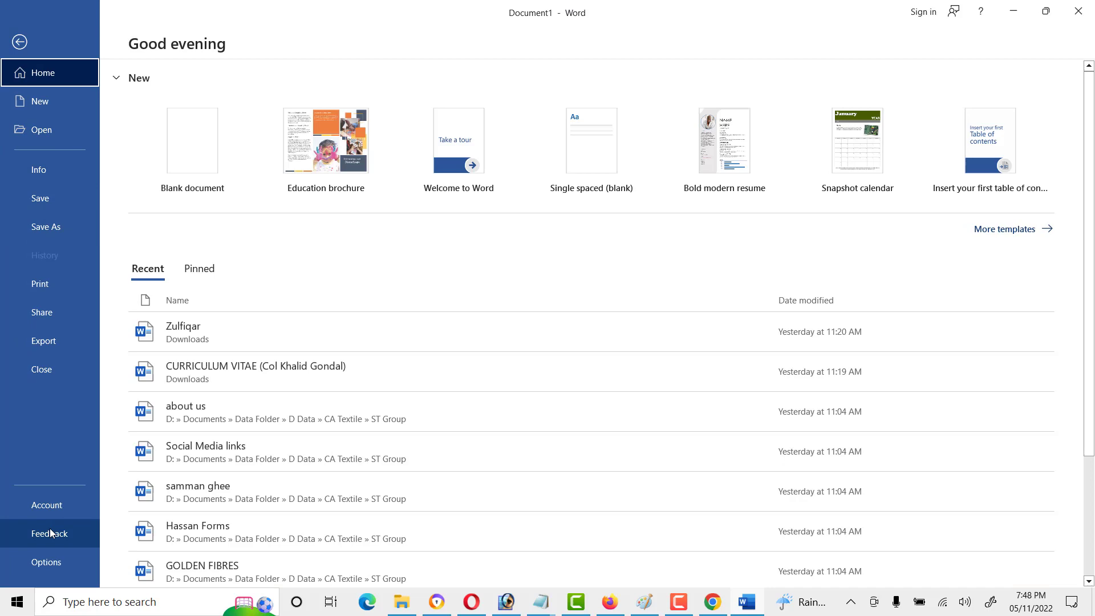
{"action": "key", "text": "Escape"}
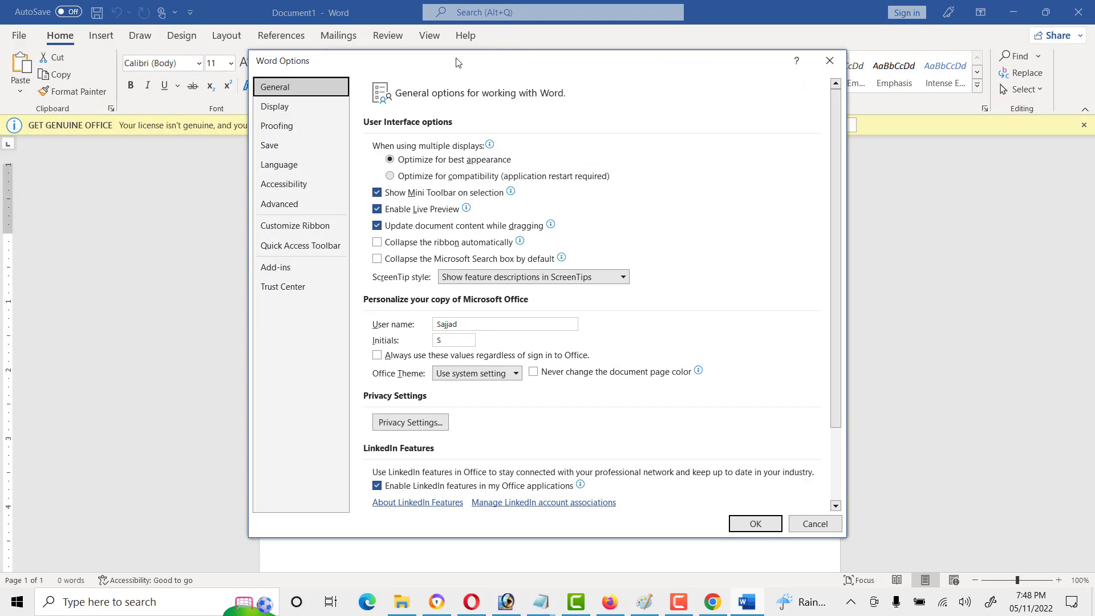
{"action": "left_click_drag", "start_coordinate": [456, 62], "coordinate": [305, 63]}
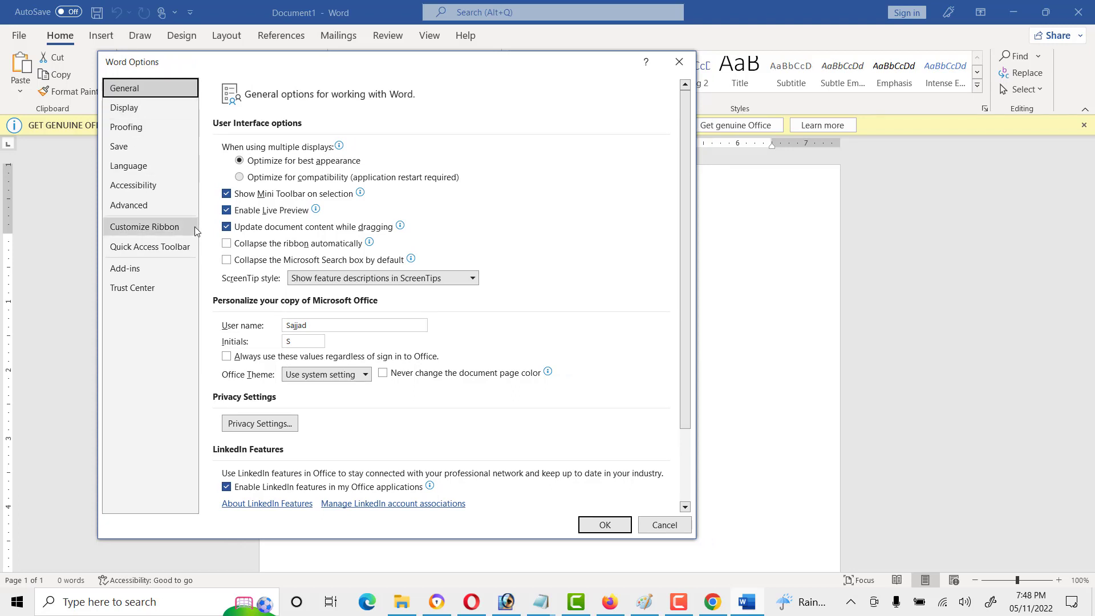
{"action": "left_click", "coordinate": [269, 429]}
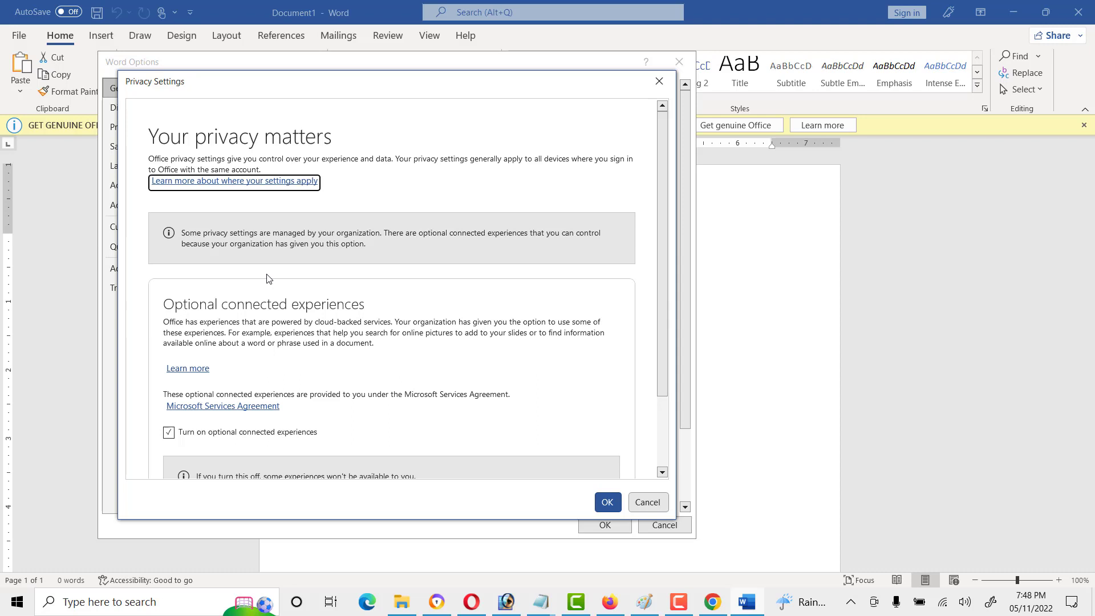
Uncheck 'Turn on optional connected experiences' and confirm the privacy, restart and Options dialogs
{"action": "scroll", "coordinate": [192, 340], "scroll_direction": "down", "scroll_amount": 2}
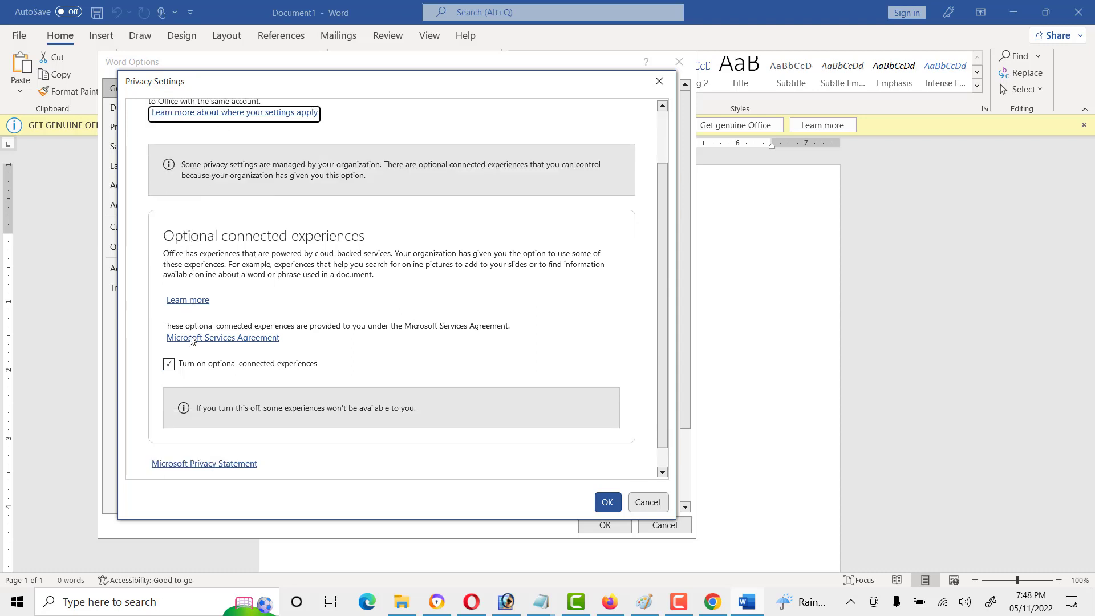
{"action": "scroll", "coordinate": [192, 340], "scroll_direction": "down", "scroll_amount": 1}
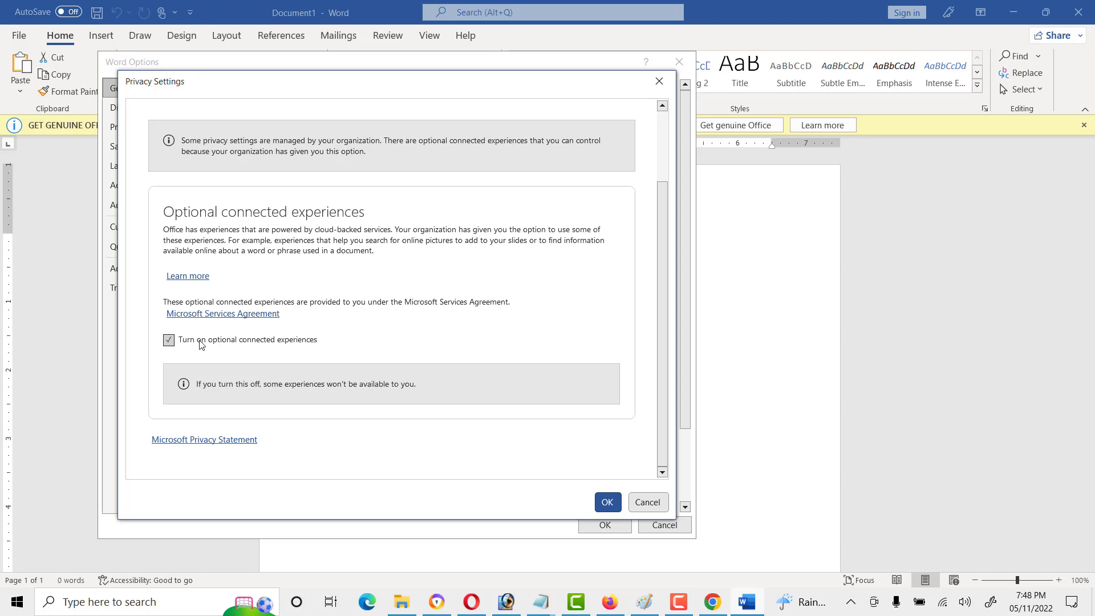
{"action": "left_click", "coordinate": [169, 340]}
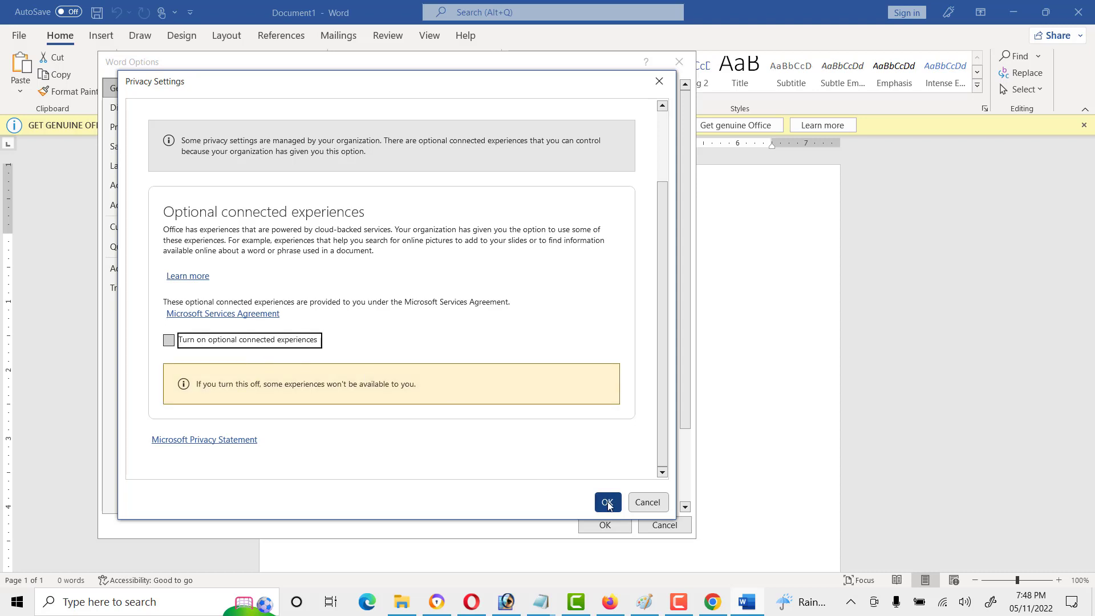
{"action": "left_click", "coordinate": [608, 503]}
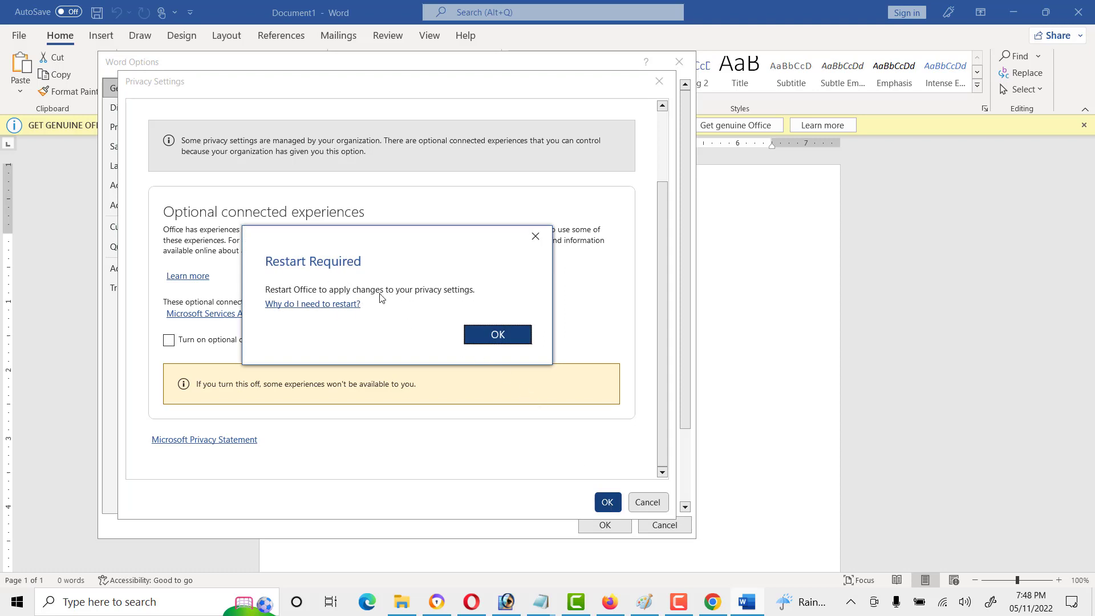
{"action": "left_click", "coordinate": [508, 345]}
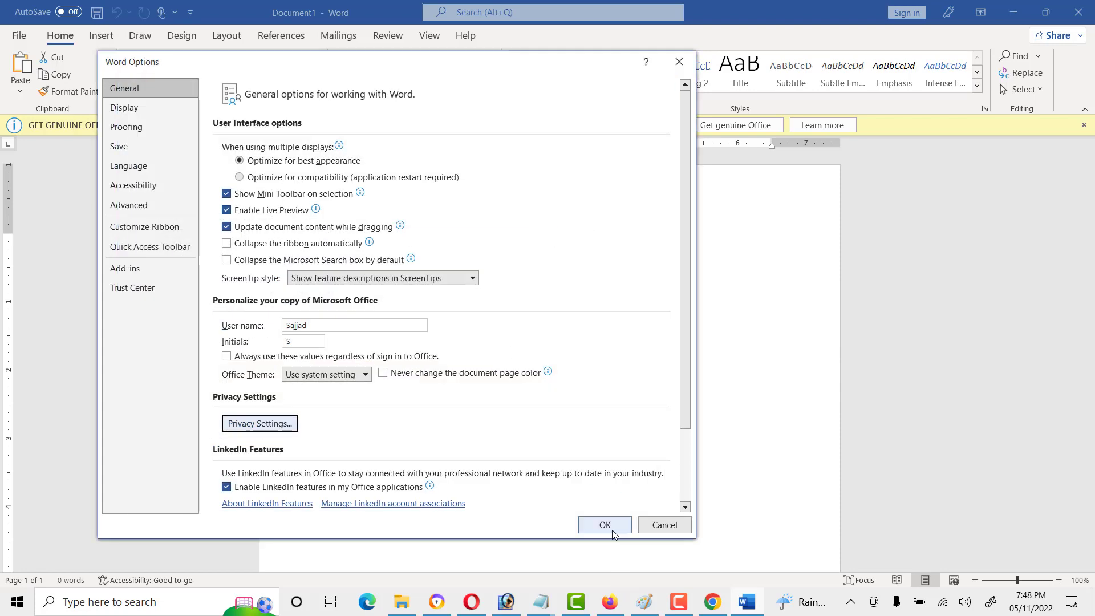
{"action": "left_click", "coordinate": [605, 523]}
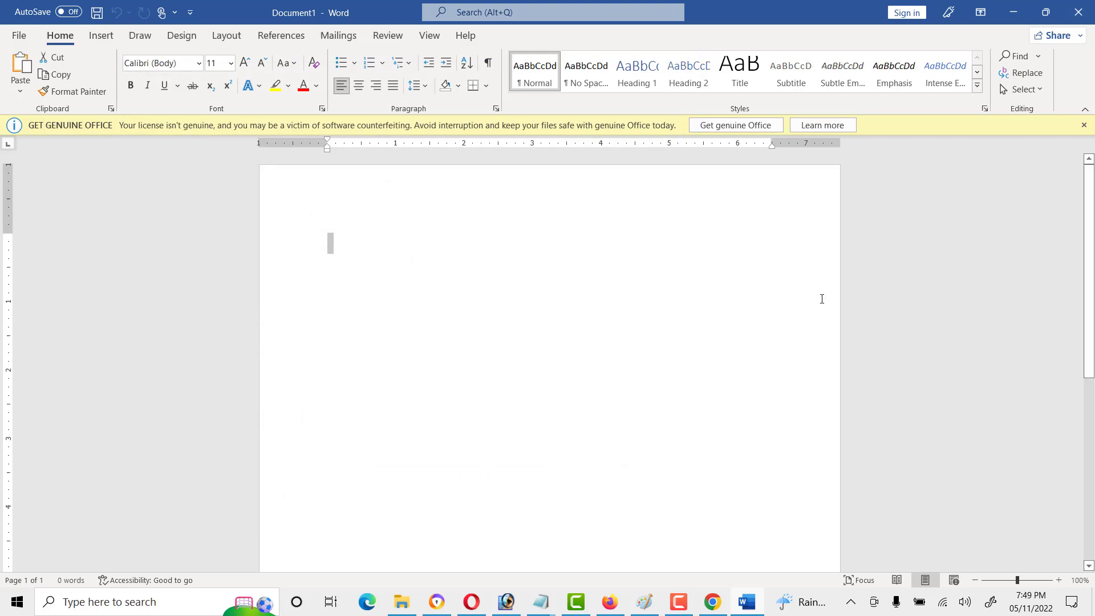
Close Word and relaunch it from the Start menu's Office folder
{"action": "left_click", "coordinate": [1083, 13]}
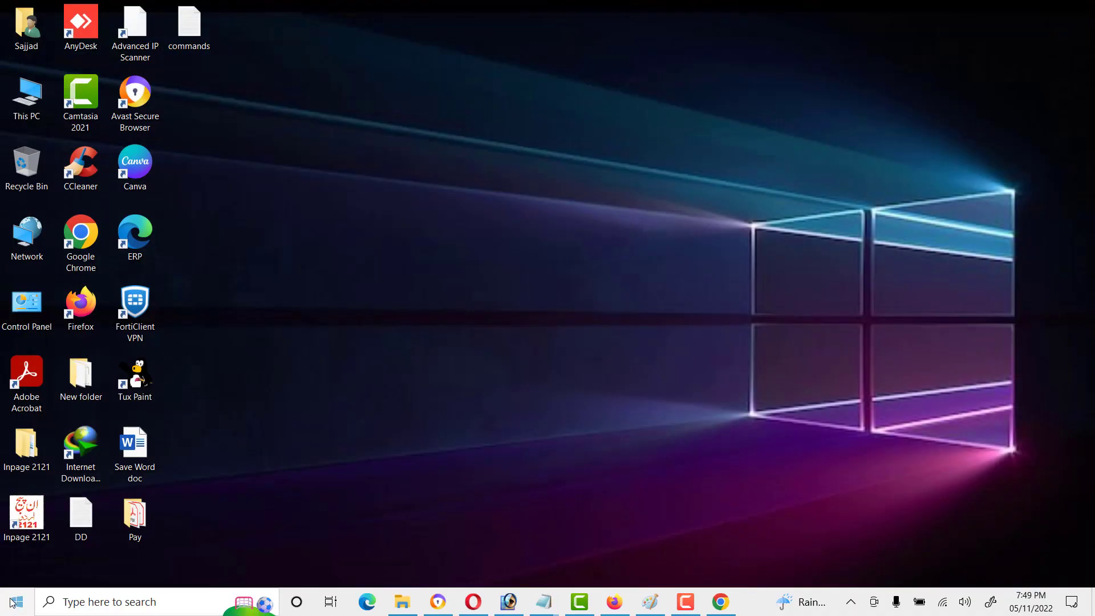
{"action": "left_click", "coordinate": [13, 602]}
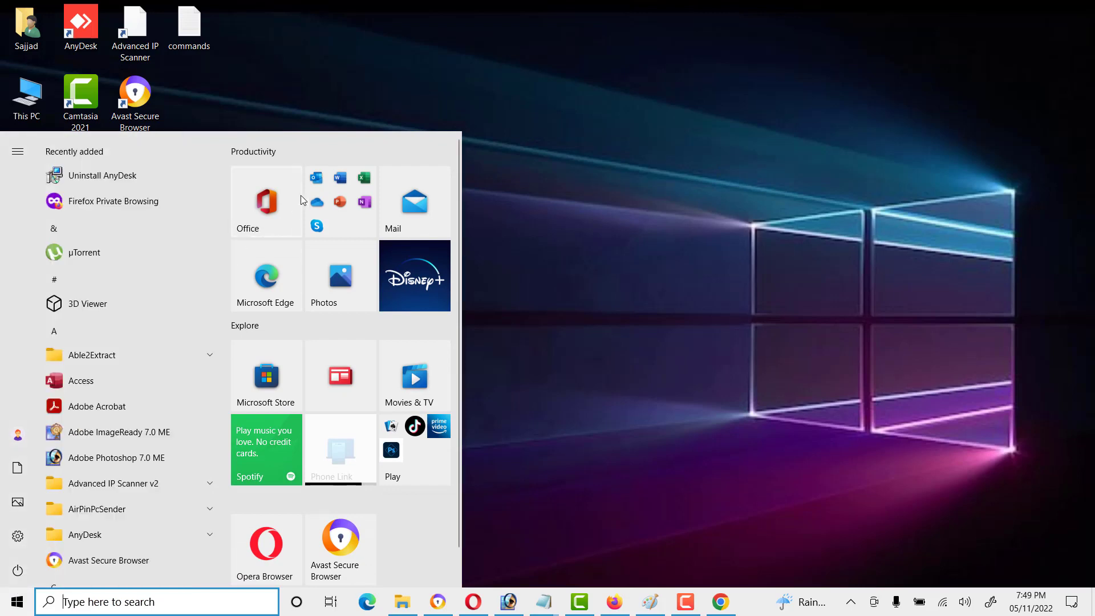
{"action": "left_click", "coordinate": [317, 178]}
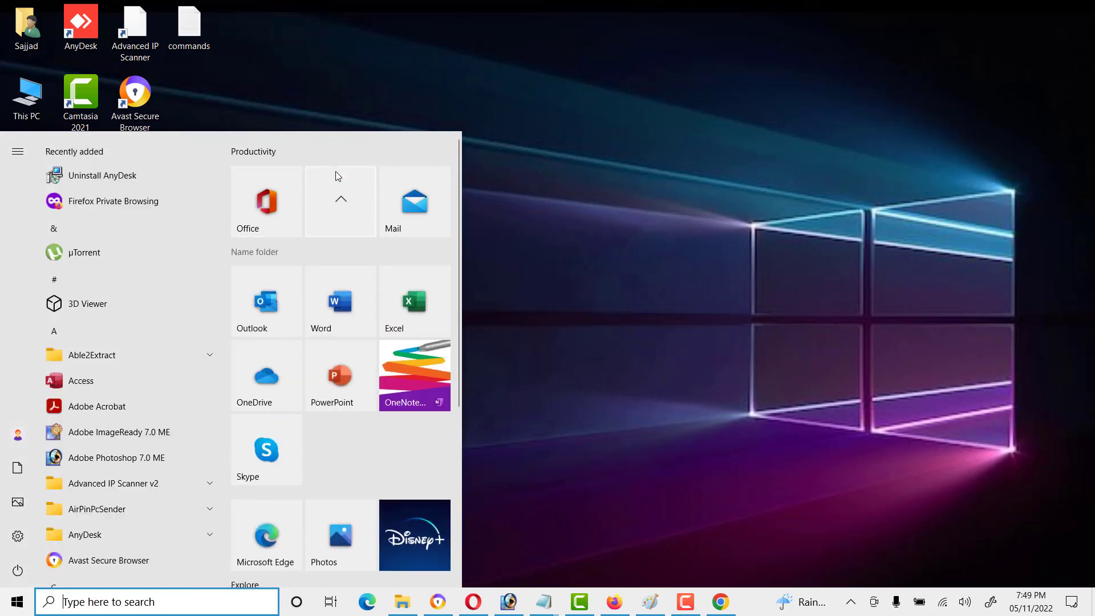
{"action": "left_click", "coordinate": [335, 292]}
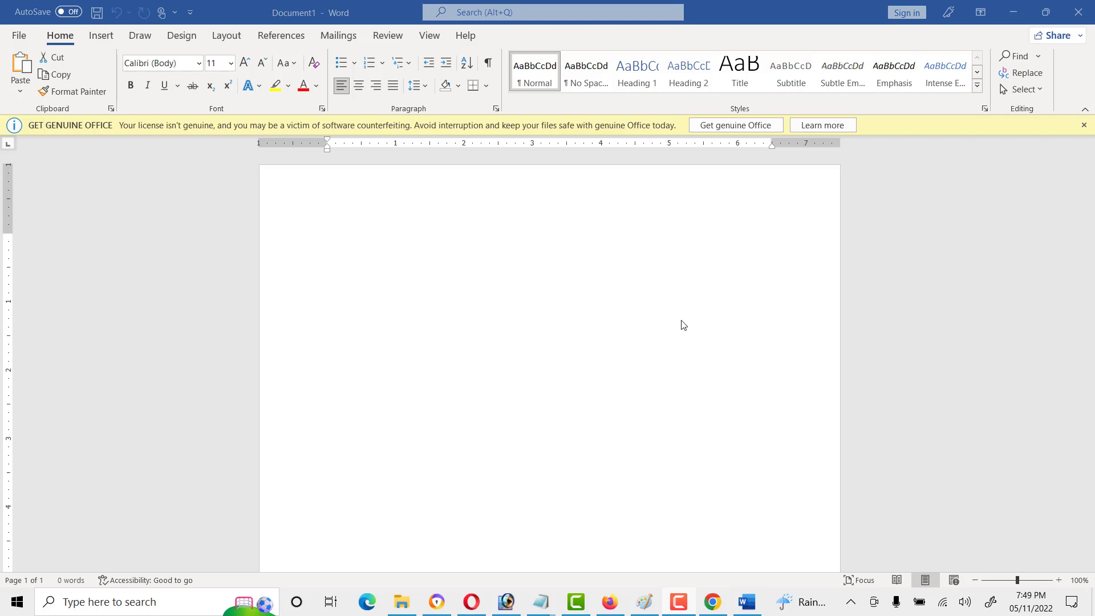
{"action": "left_click", "coordinate": [614, 323]}
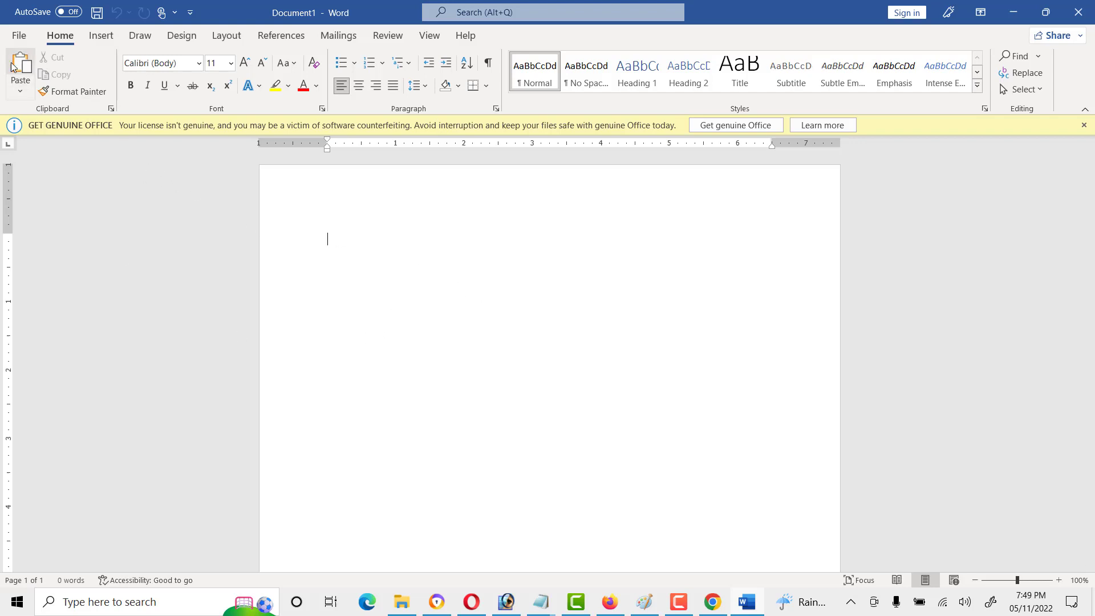
Show the File > Account page listing Office LTSC Professional Plus 2021
{"action": "left_click", "coordinate": [17, 36]}
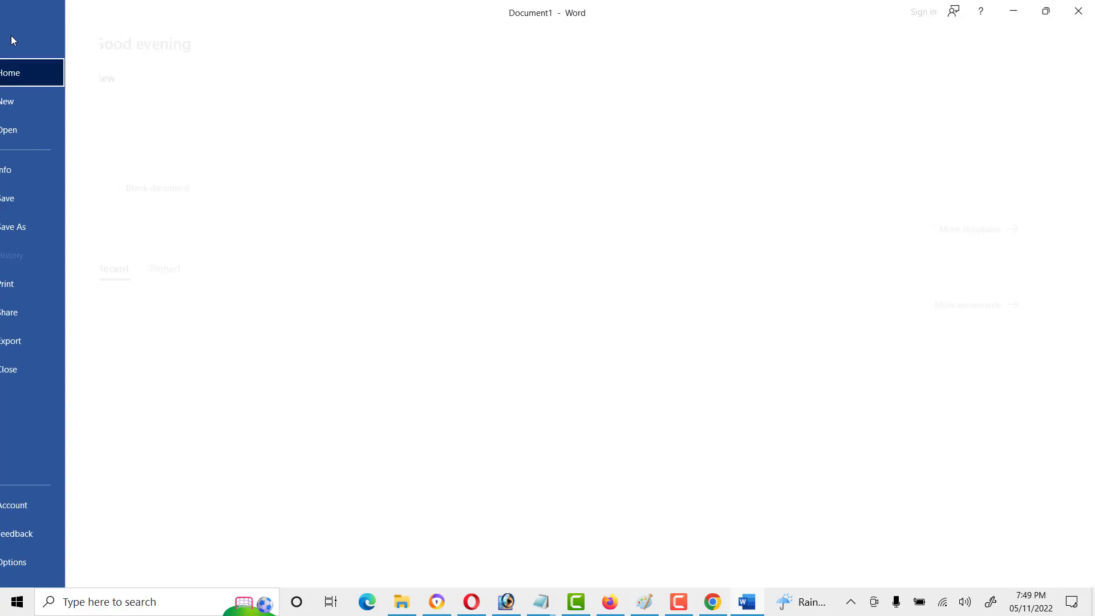
{"action": "left_click", "coordinate": [58, 506]}
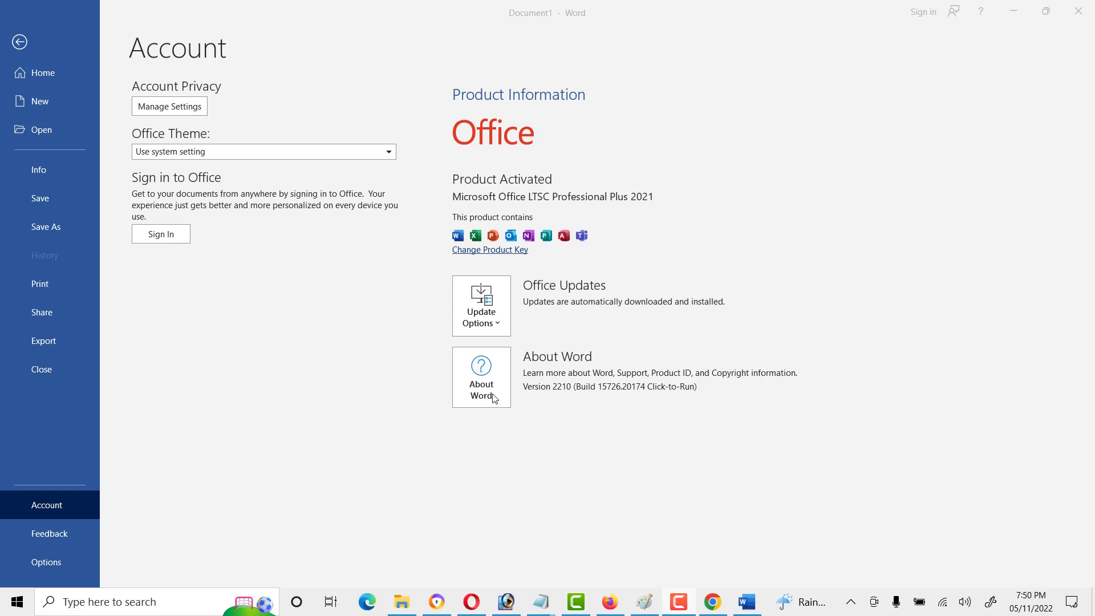
Close Word and run Command Prompt as administrator from a 'cmd' search
{"action": "left_click", "coordinate": [1079, 12]}
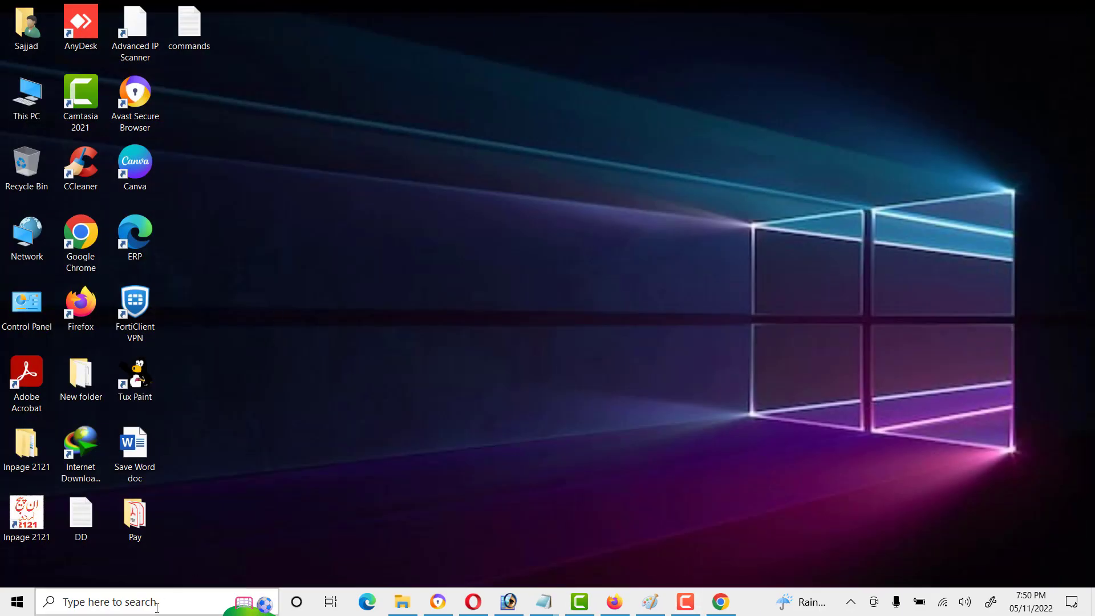
{"action": "left_click", "coordinate": [156, 607]}
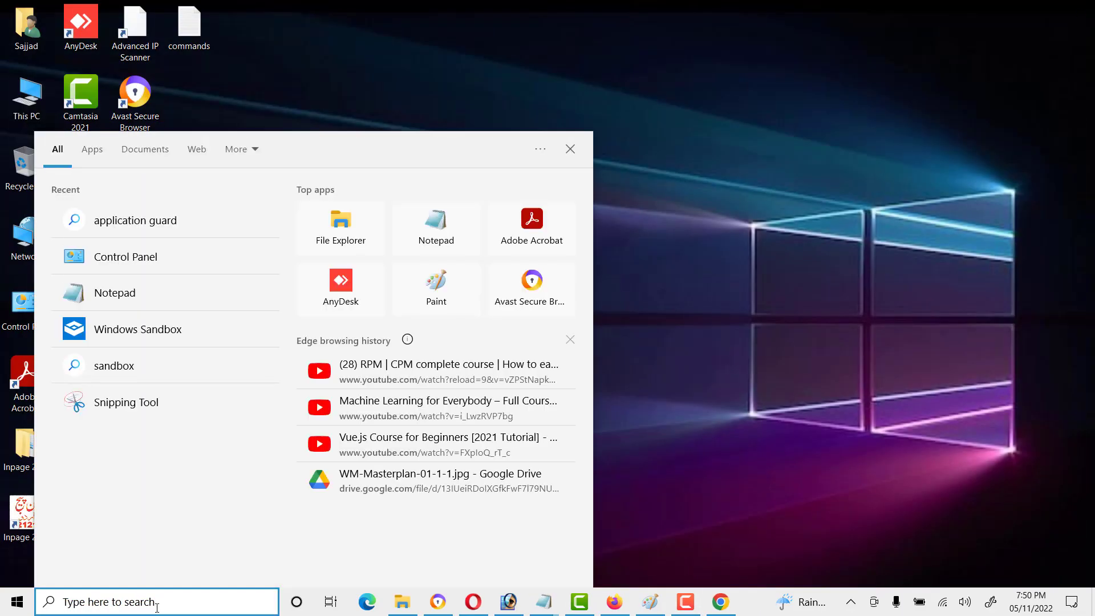
{"action": "type", "text": "cmd"}
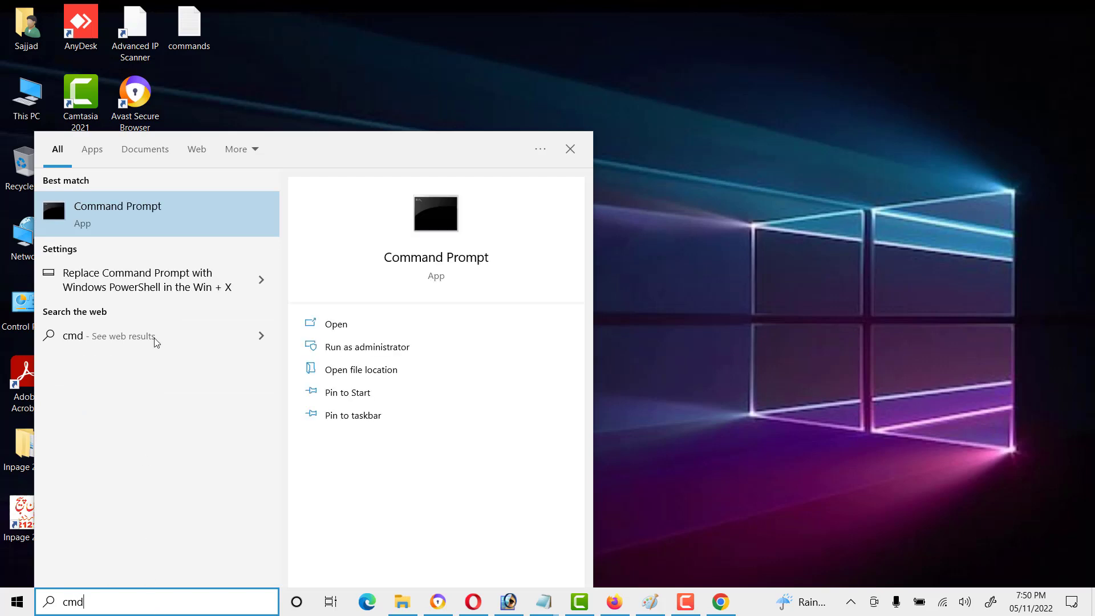
{"action": "right_click", "coordinate": [145, 208]}
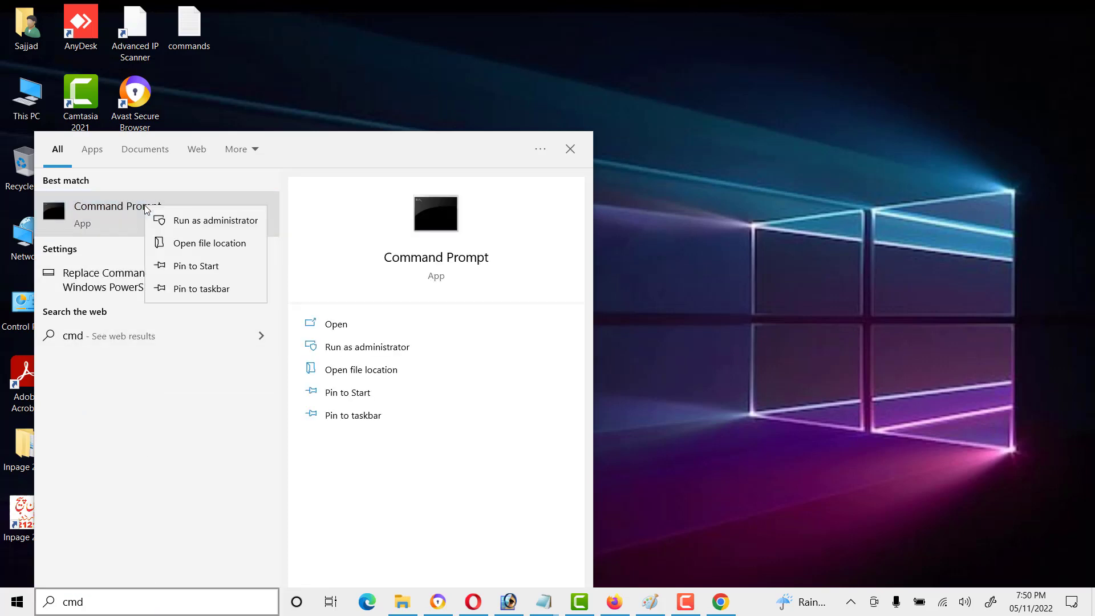
{"action": "left_click", "coordinate": [180, 221]}
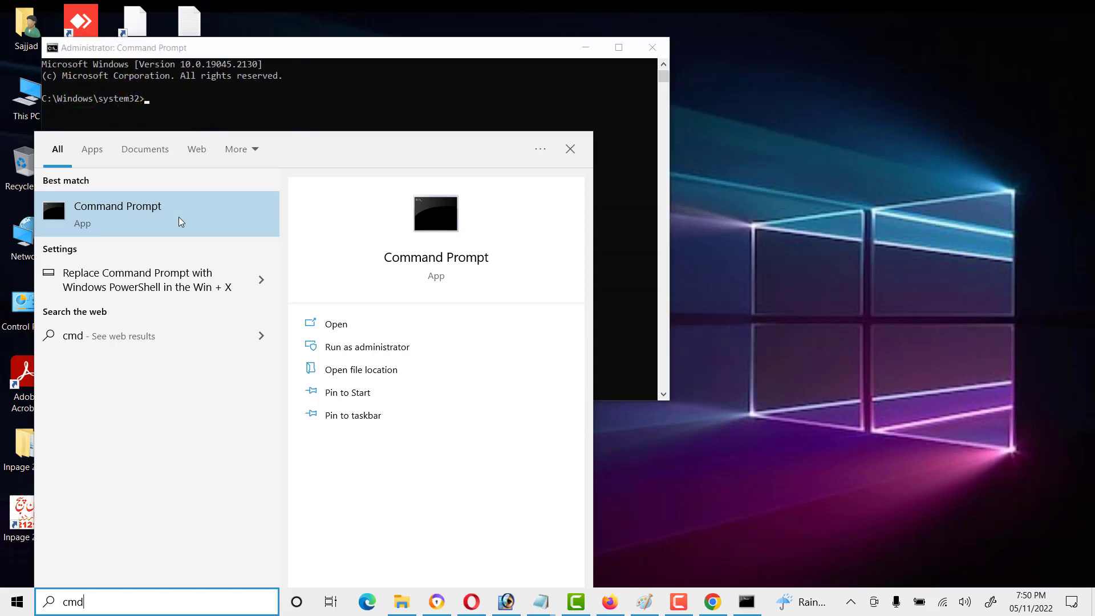
Change the Command Prompt directory to the ClickToRun folder path copied from Notepad
{"action": "mouse_move", "coordinate": [396, 53]}
{"action": "left_mouse_down"}
{"action": "mouse_move", "coordinate": [601, 140]}
{"action": "mouse_move", "coordinate": [591, 127]}
{"action": "left_mouse_up"}
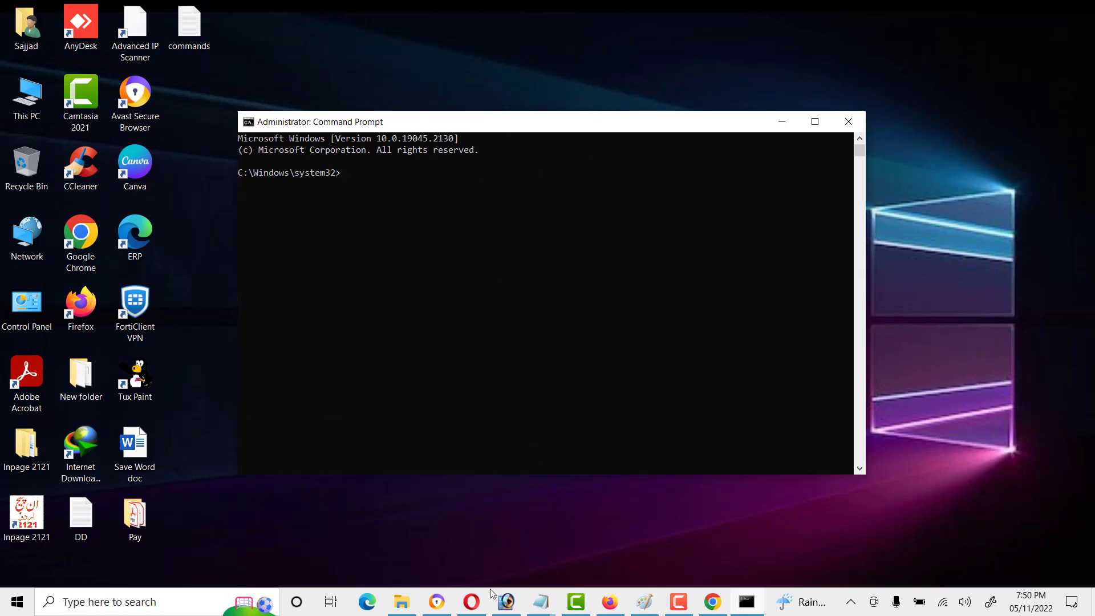
{"action": "mouse_move", "coordinate": [539, 601]}
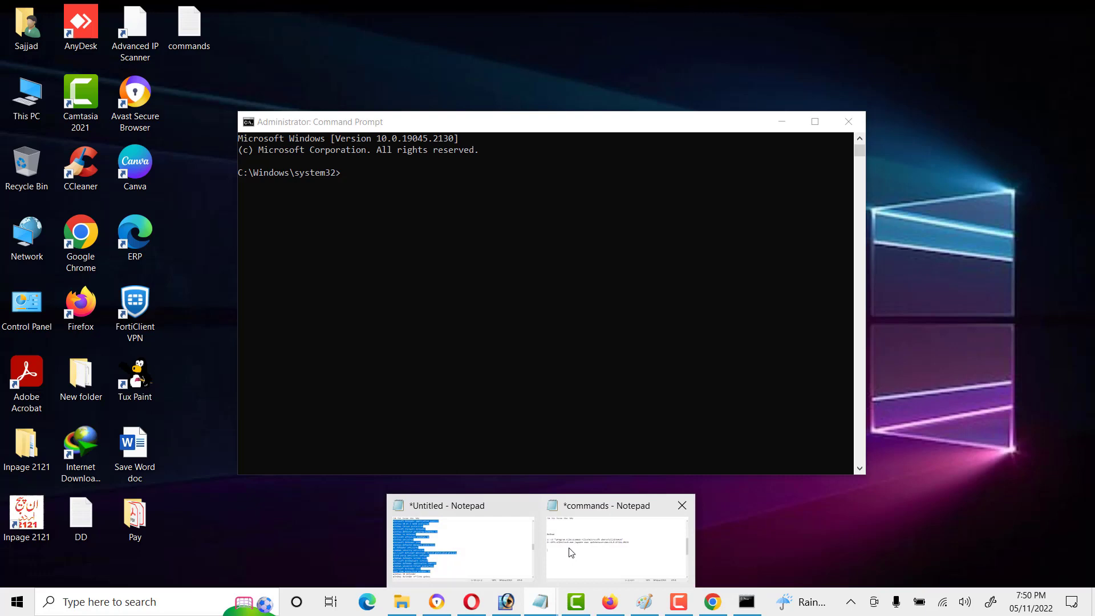
{"action": "left_click", "coordinate": [570, 550]}
{"action": "left_click_drag", "start_coordinate": [521, 134], "coordinate": [547, 249]}
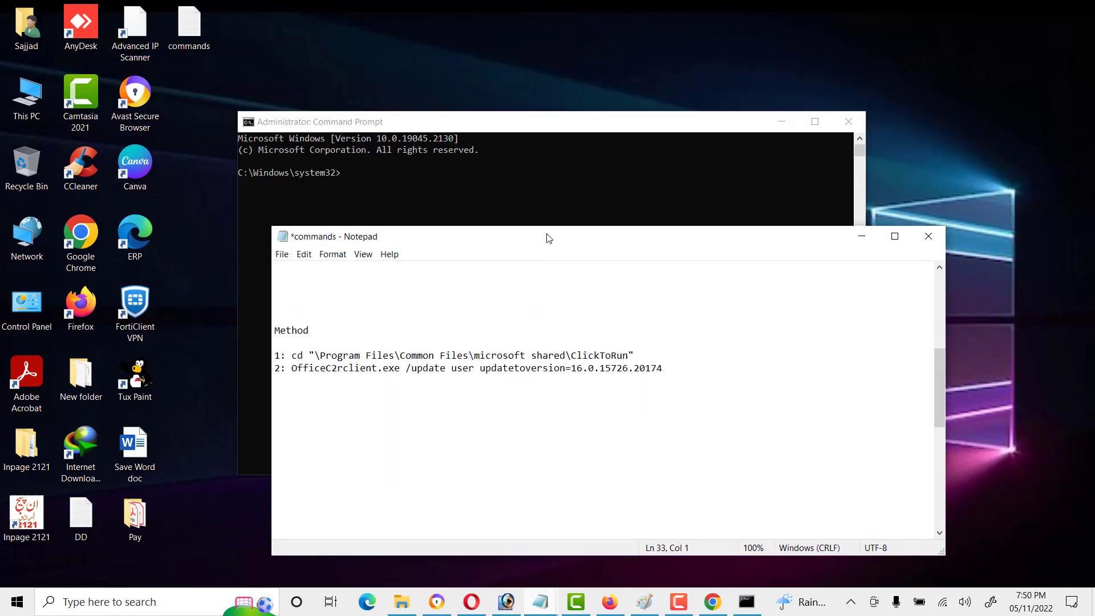
{"action": "left_click_drag", "start_coordinate": [309, 369], "coordinate": [634, 365]}
{"action": "right_click", "coordinate": [601, 369]}
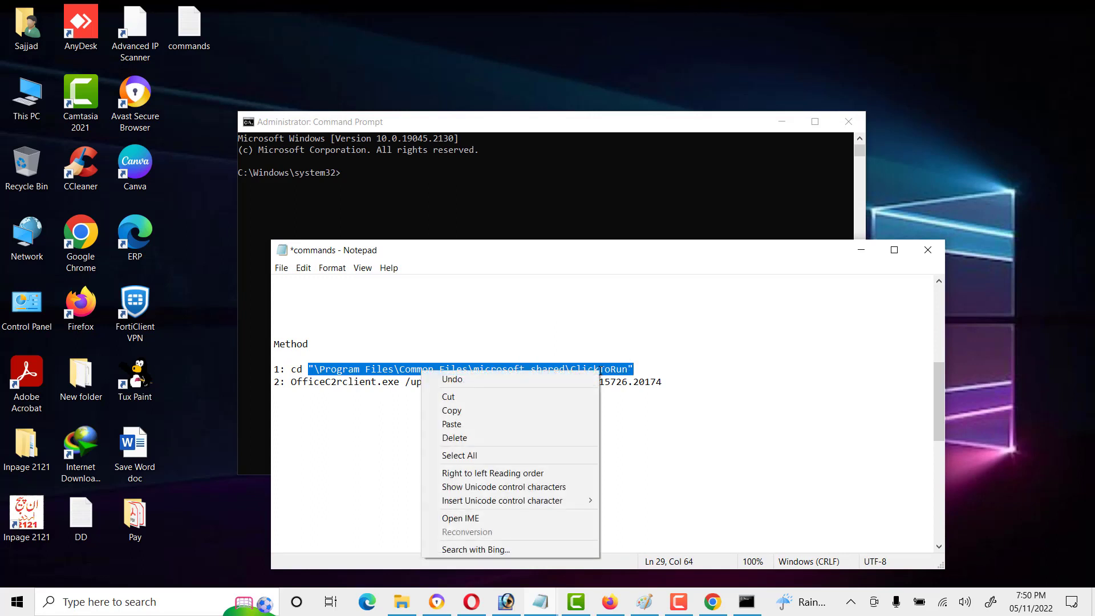
{"action": "left_click", "coordinate": [507, 408]}
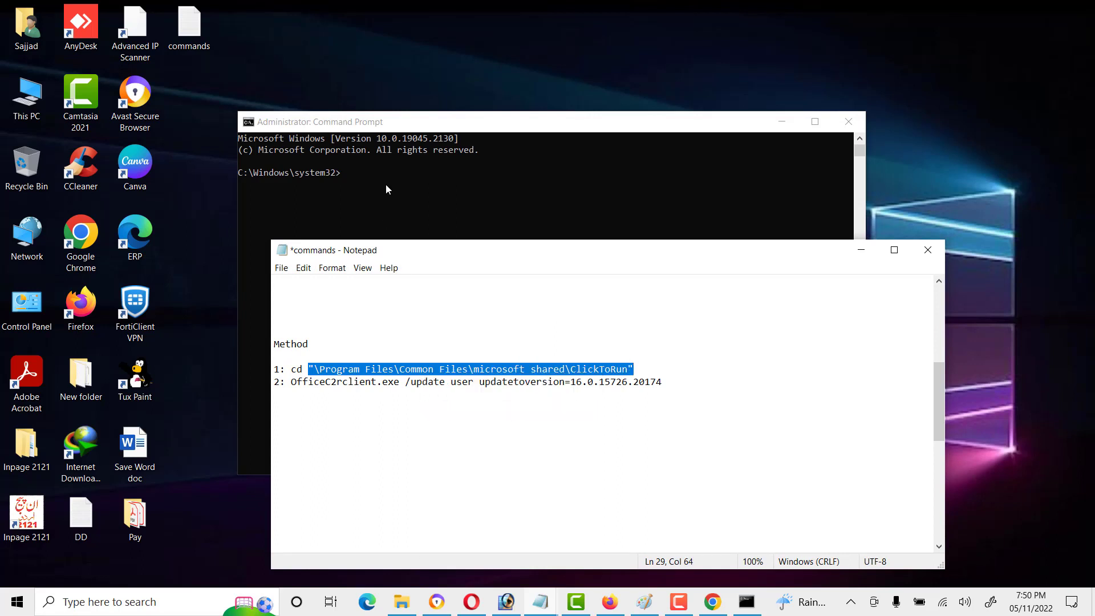
{"action": "left_click", "coordinate": [386, 190]}
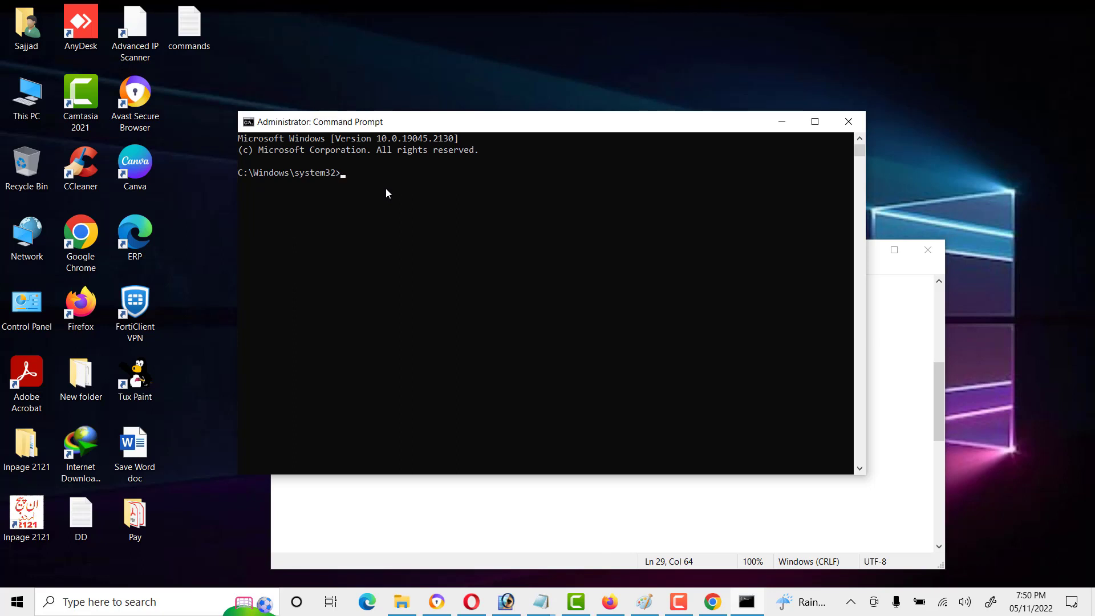
{"action": "type", "text": "cd"}
{"action": "right_click", "coordinate": [399, 180]}
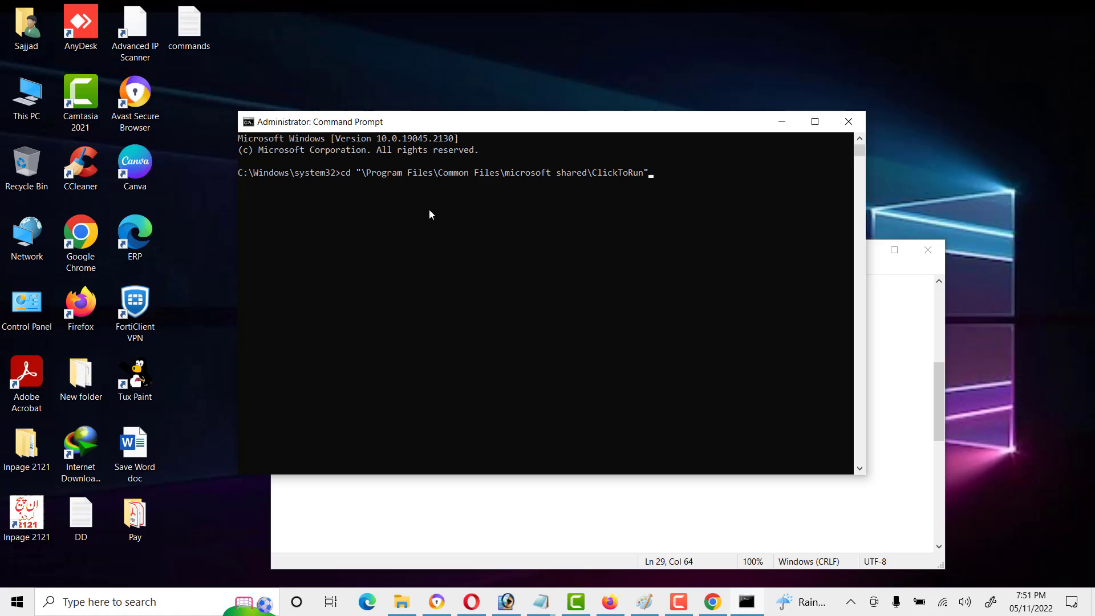
{"action": "key", "text": "Return"}
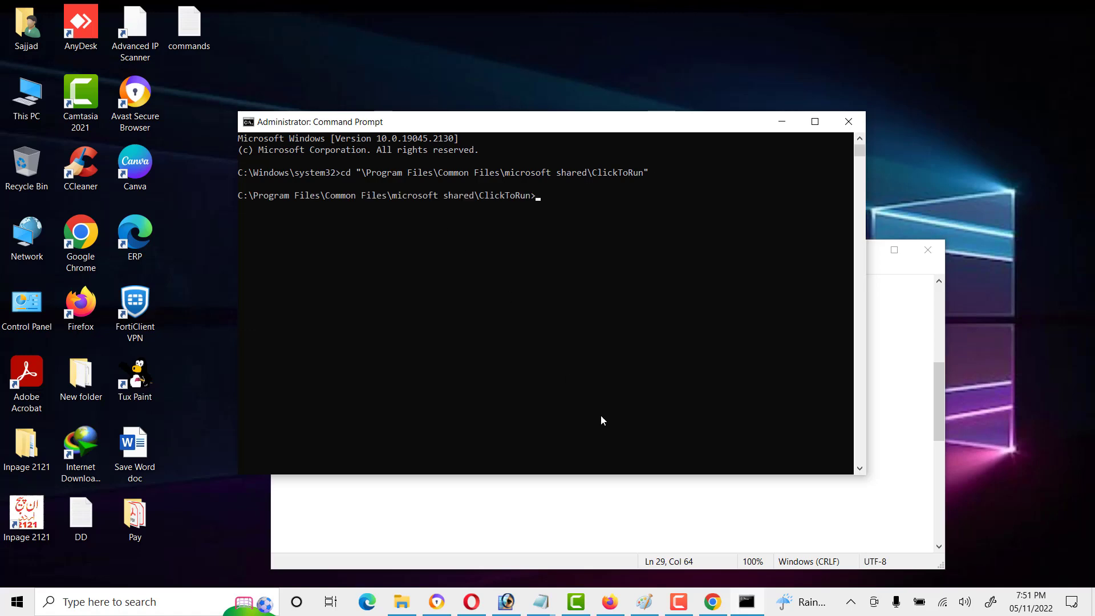
Paste the OfficeC2rclient.exe update-to-16.0.15726.20174 command from Notepad at the prompt
{"action": "left_click", "coordinate": [574, 506]}
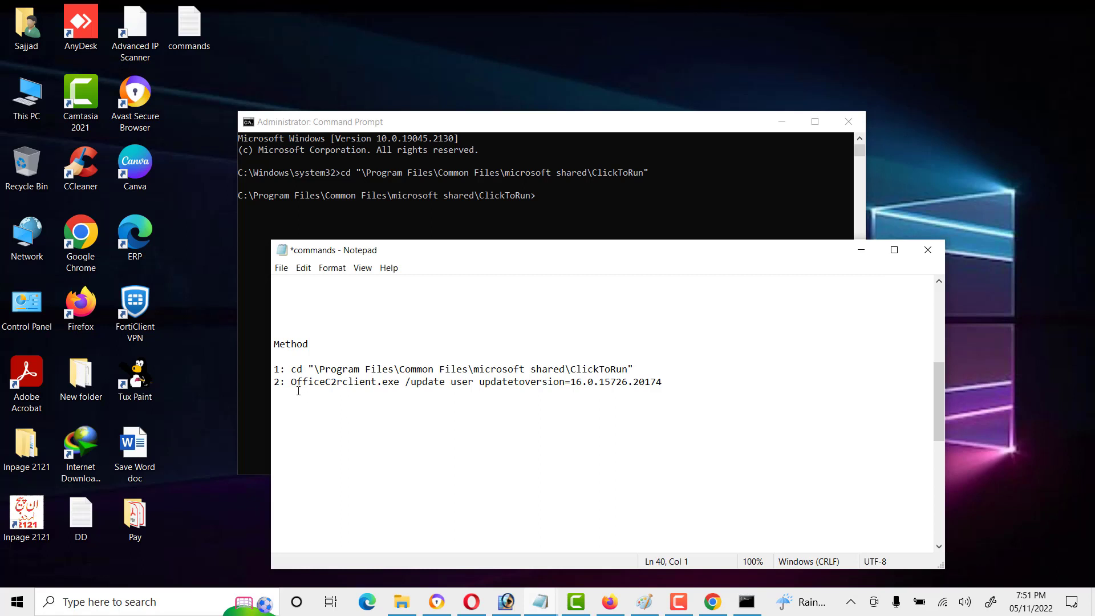
{"action": "left_click_drag", "start_coordinate": [291, 381], "coordinate": [669, 383]}
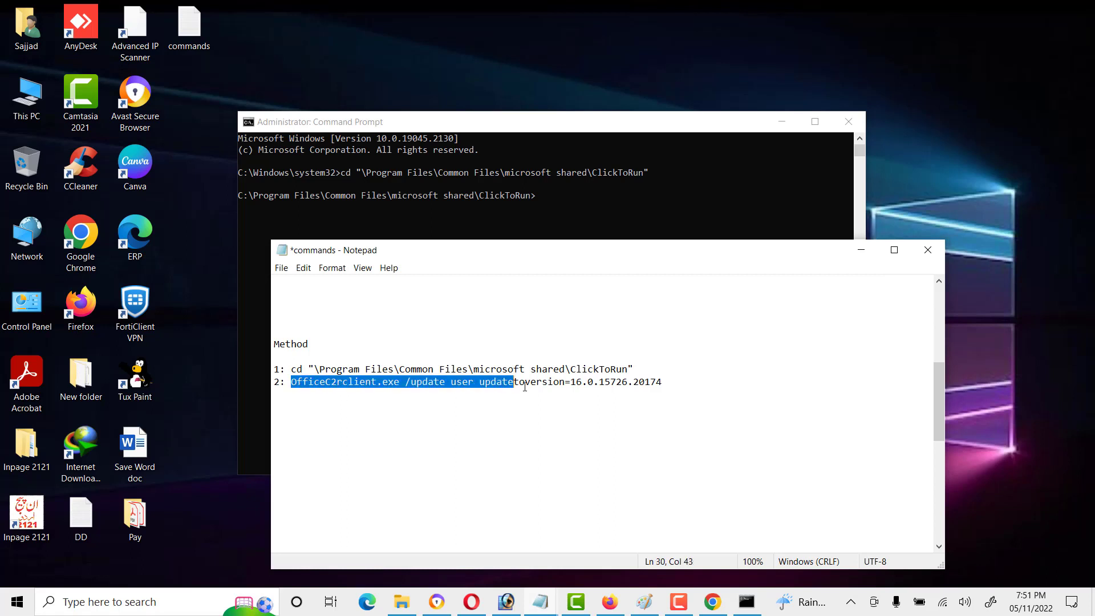
{"action": "right_click", "coordinate": [611, 382]}
{"action": "left_click", "coordinate": [508, 421]}
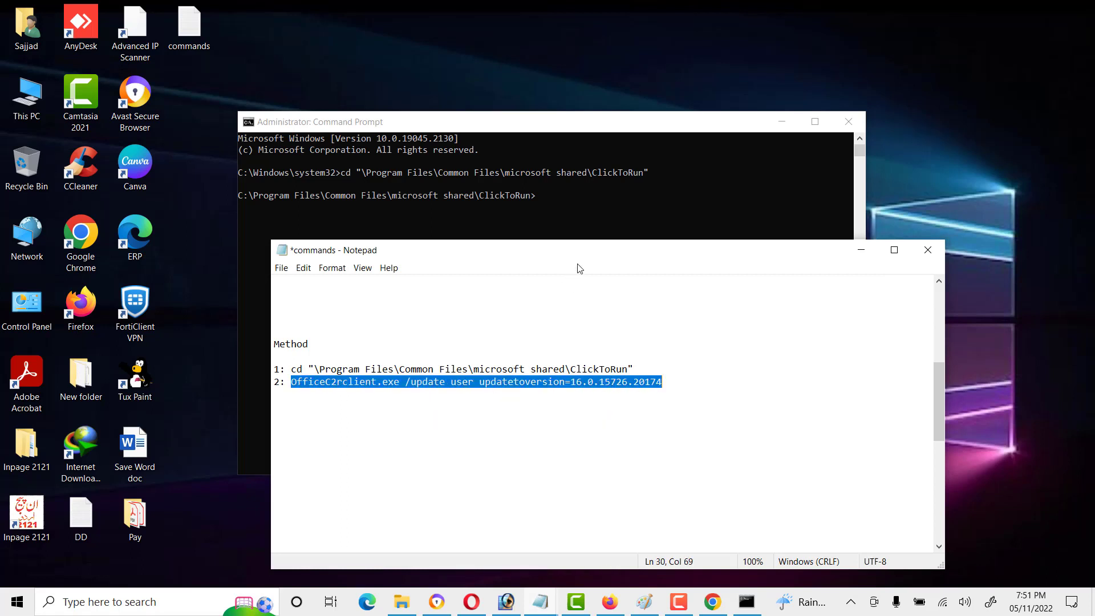
{"action": "left_click", "coordinate": [596, 218]}
{"action": "key", "text": "ctrl+v"}
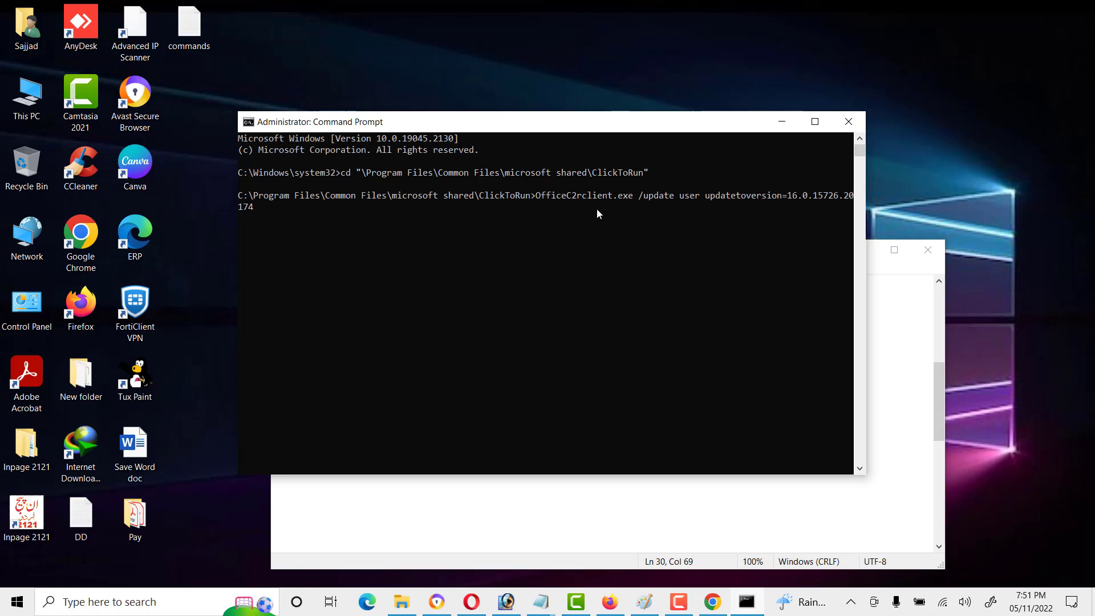
Run the Office update command, move its download dialog aside, and minimize Command Prompt
{"action": "key", "text": "Return"}
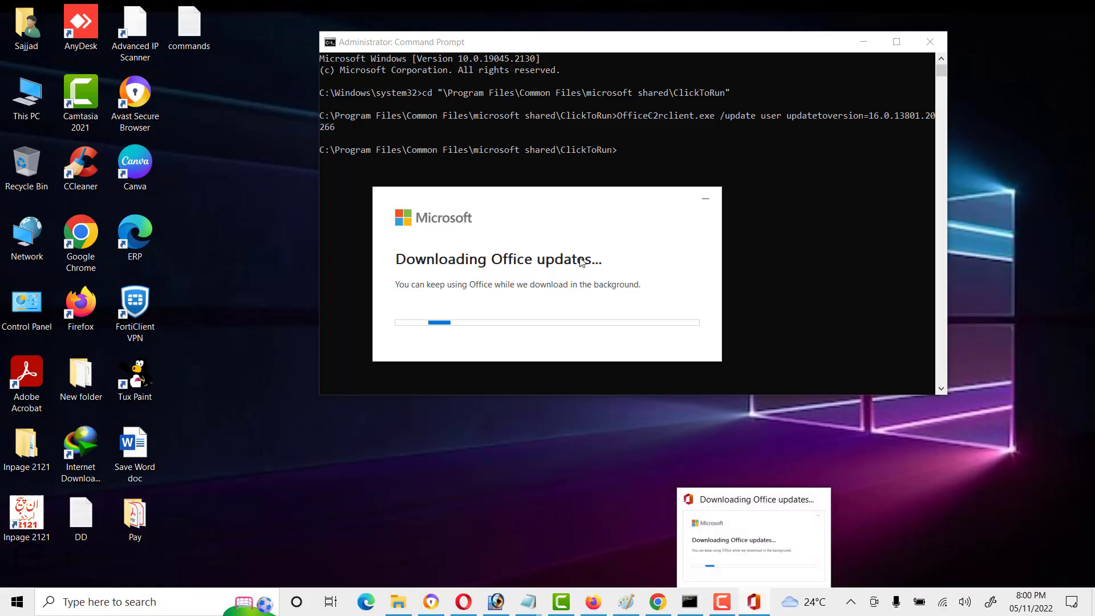
{"action": "mouse_move", "coordinate": [579, 214]}
{"action": "left_mouse_down"}
{"action": "mouse_move", "coordinate": [393, 315]}
{"action": "mouse_move", "coordinate": [403, 203]}
{"action": "left_mouse_up"}
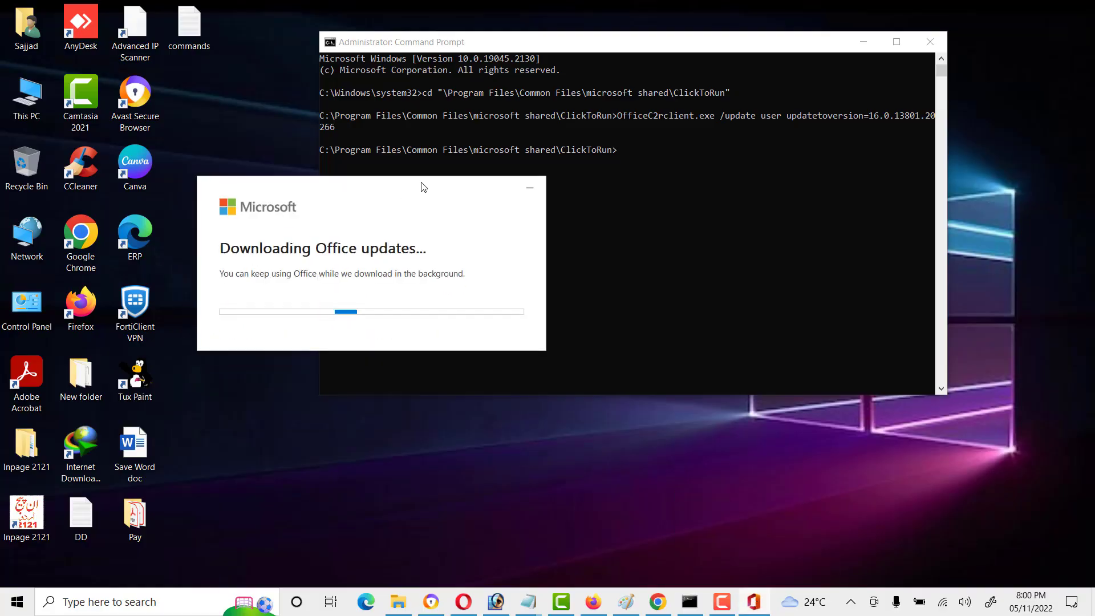
{"action": "left_click", "coordinate": [863, 41]}
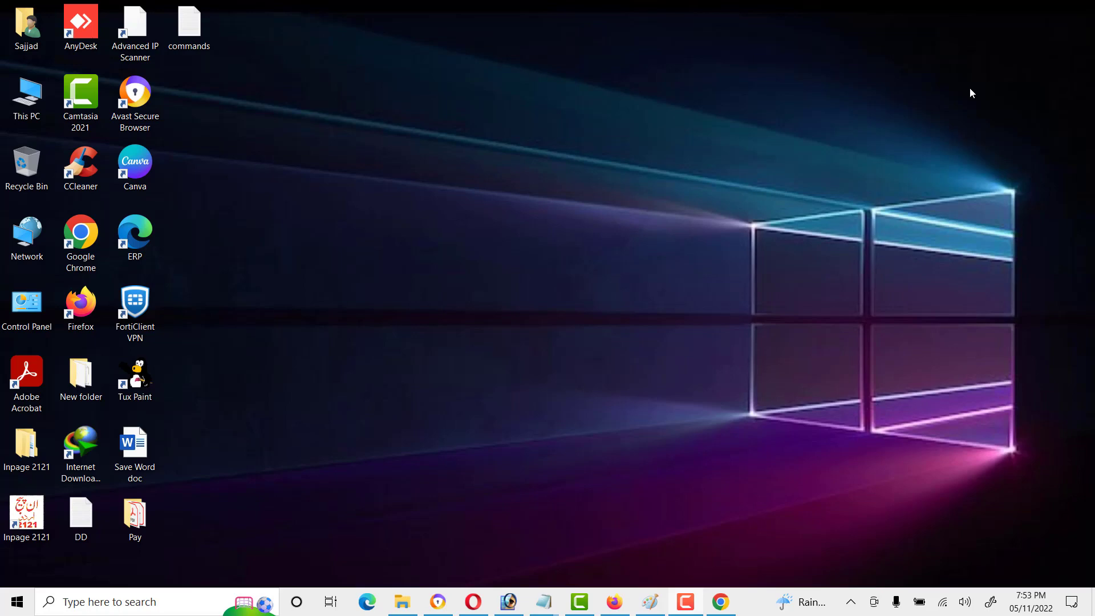
Relaunch Word from the Office folder and open a blank document without the genuine-Office banner
{"action": "left_click", "coordinate": [18, 601]}
{"action": "left_click", "coordinate": [341, 180]}
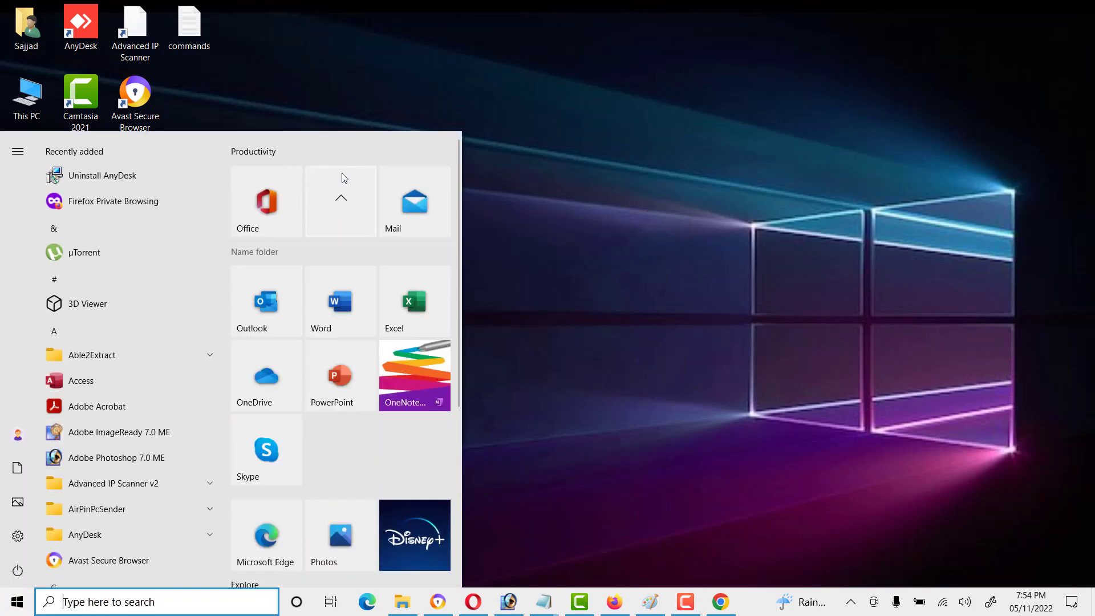
{"action": "left_click", "coordinate": [340, 299]}
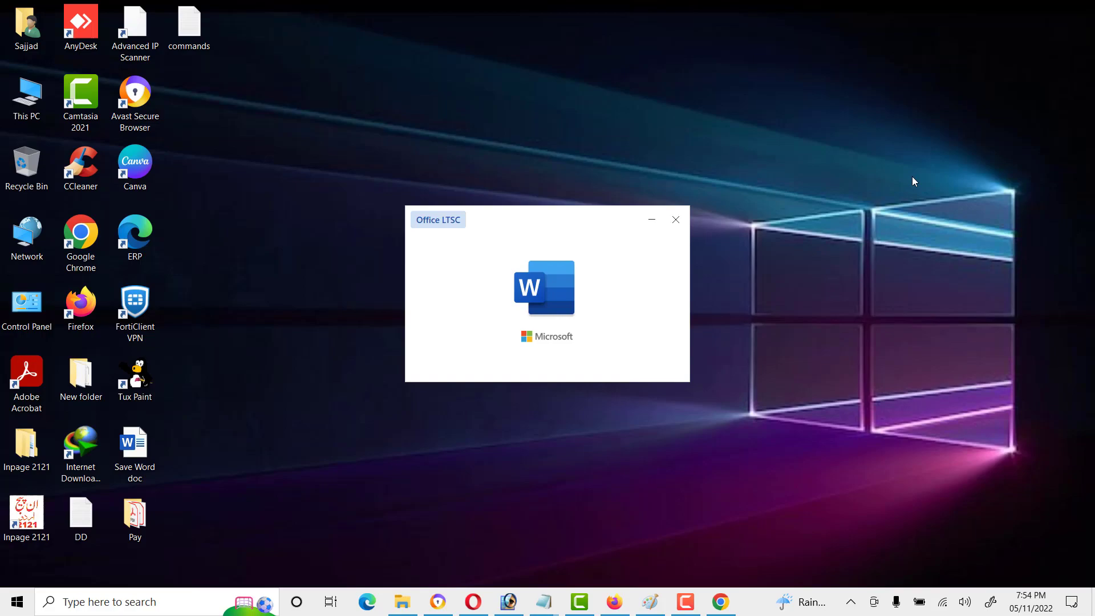
{"action": "key", "text": "Escape"}
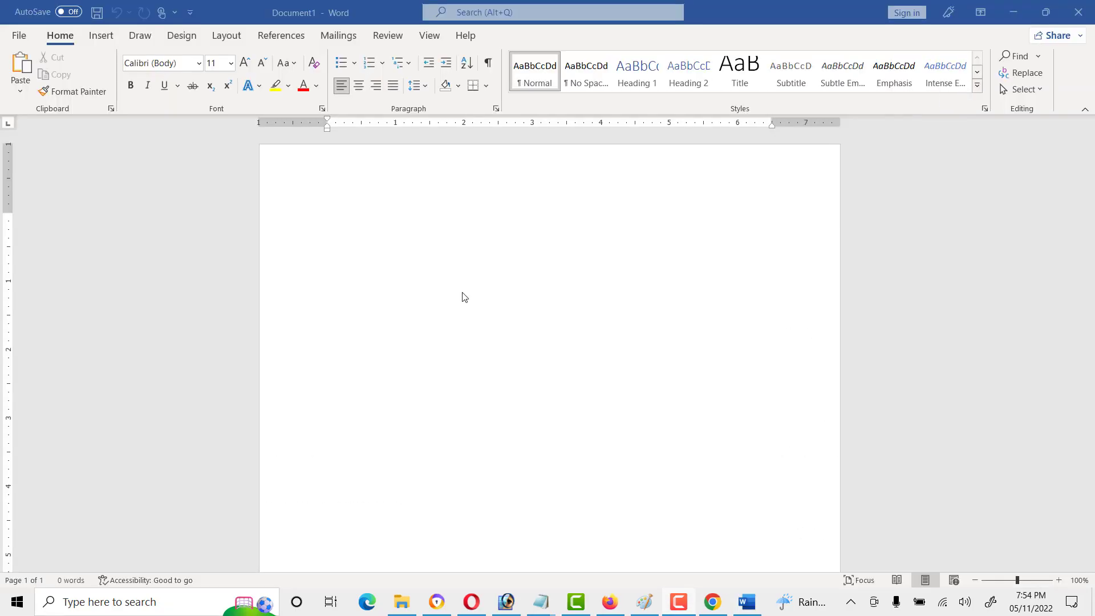